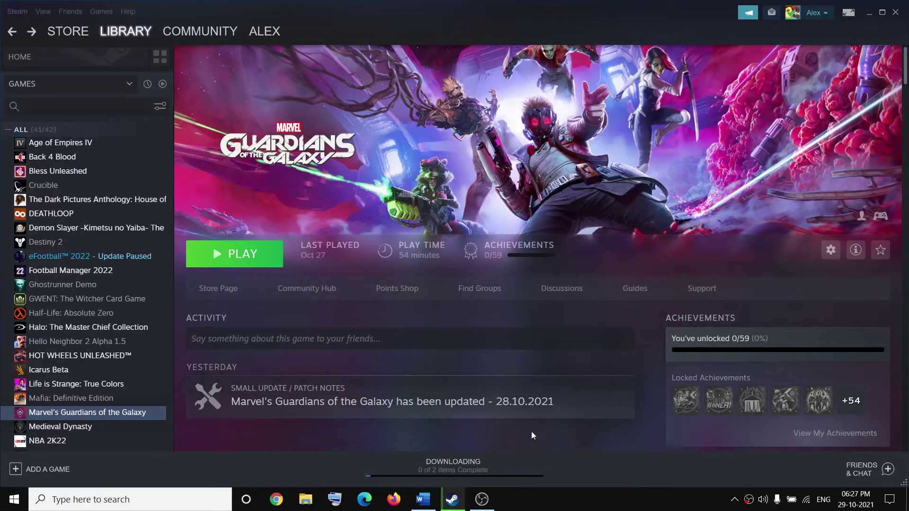
Bring the Fix Marvel document forward and select the DLL file names in its three-line title.
{"action": "left_click", "coordinate": [423, 499]}
{"action": "left_click_drag", "start_coordinate": [63, 246], "coordinate": [389, 236]}
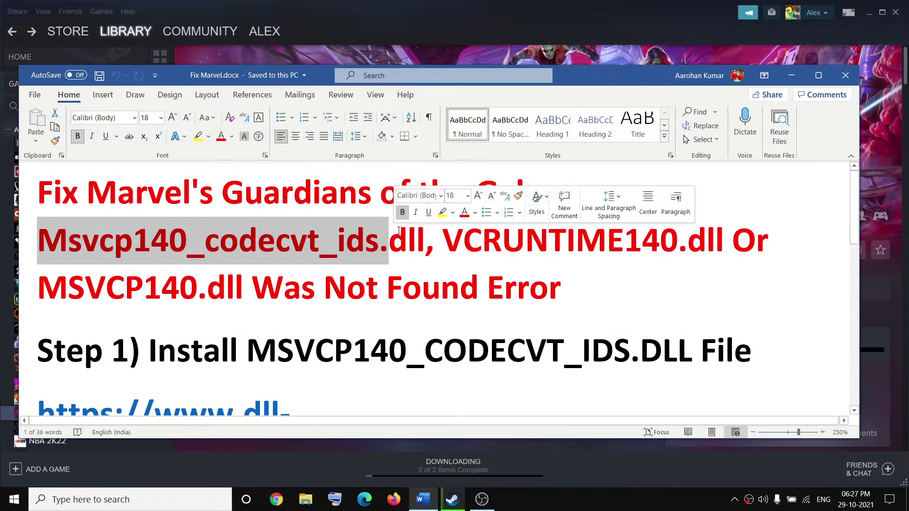
{"action": "left_click_drag", "start_coordinate": [482, 241], "coordinate": [659, 241]}
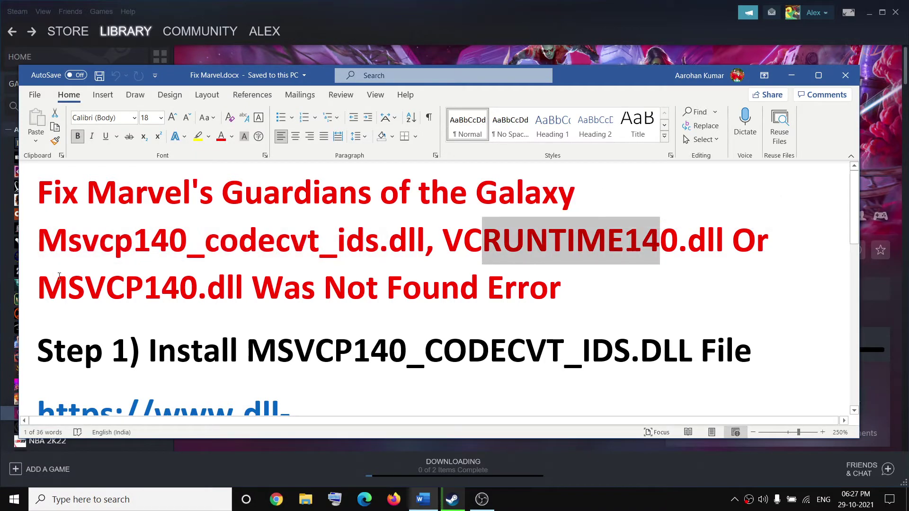
{"action": "left_click_drag", "start_coordinate": [51, 283], "coordinate": [197, 283]}
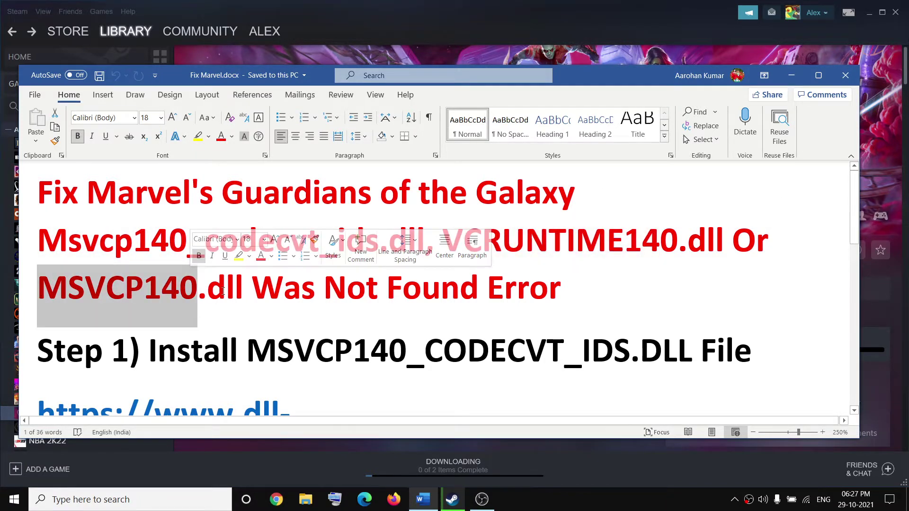
{"action": "triple_click", "coordinate": [591, 287]}
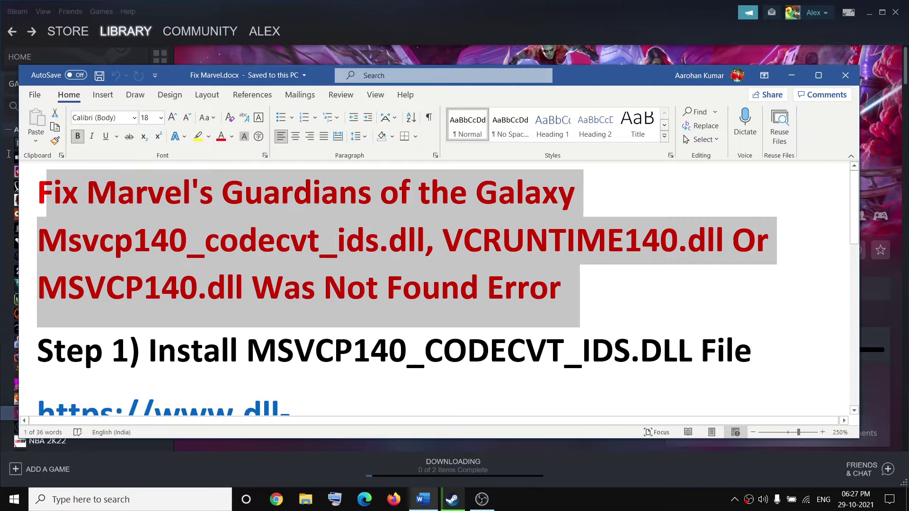
Minimise and restore the document, then scroll to Step 1 and select its dll-files.com link.
{"action": "left_click", "coordinate": [791, 75]}
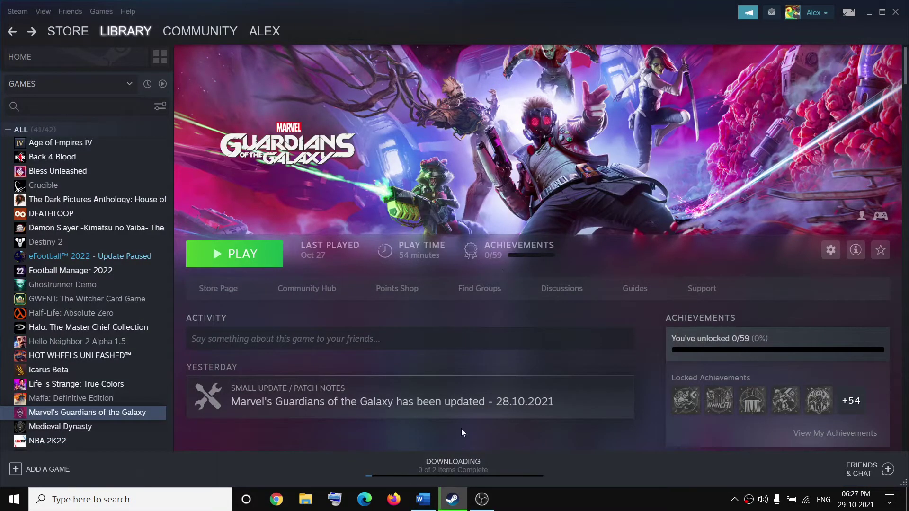
{"action": "left_click", "coordinate": [422, 499]}
{"action": "scroll", "coordinate": [214, 334], "scroll_direction": "down", "scroll_amount": 2}
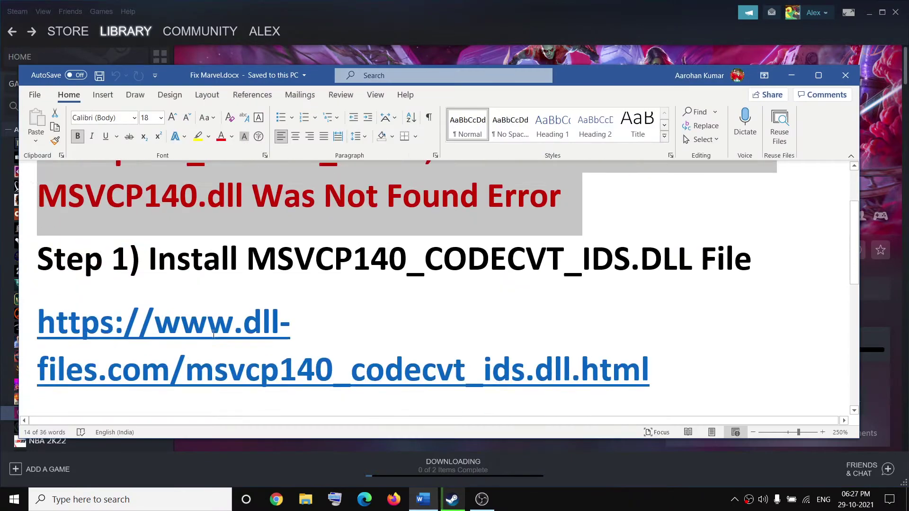
{"action": "scroll", "coordinate": [213, 334], "scroll_direction": "down", "scroll_amount": 1}
{"action": "left_click_drag", "start_coordinate": [38, 209], "coordinate": [406, 211]}
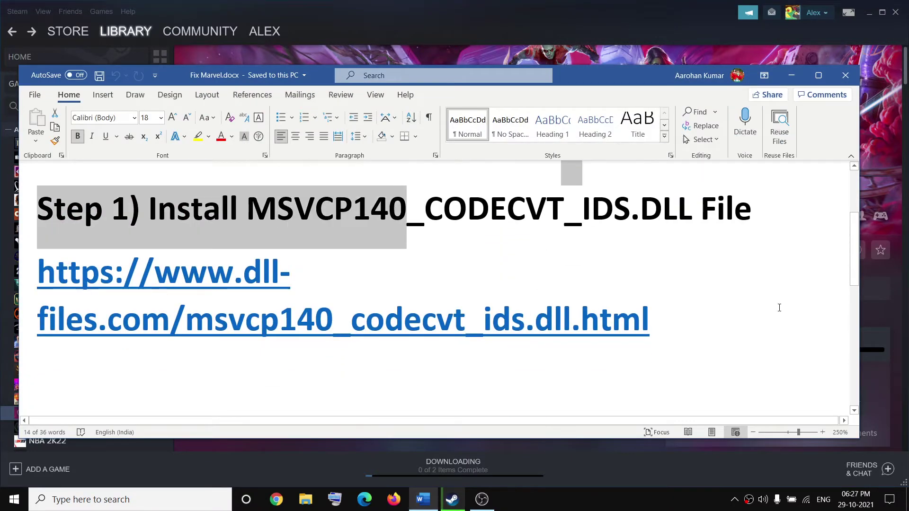
Open the dll-files.com link and scroll to the msvcp140_codecvt_ids.dll 64-bit and 32-bit version listing.
{"action": "triple_click", "coordinate": [669, 324]}
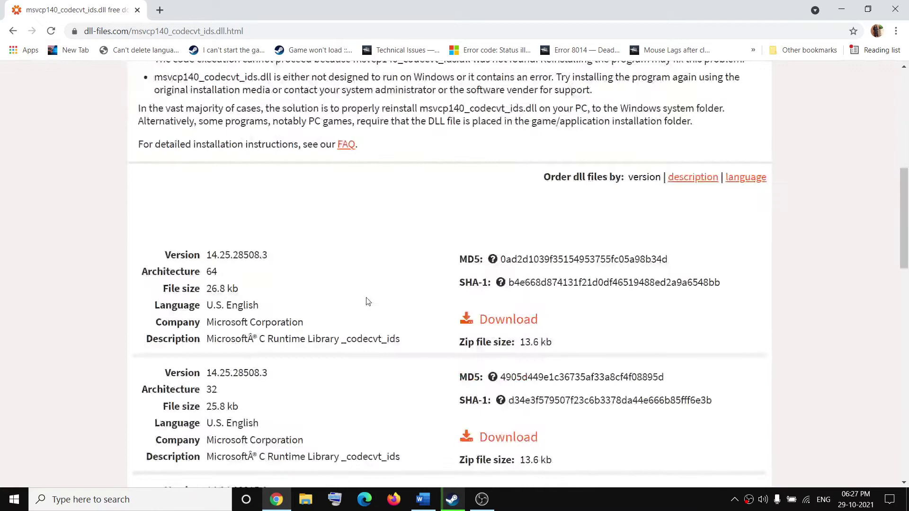
{"action": "scroll", "coordinate": [227, 277], "scroll_direction": "down", "scroll_amount": 3}
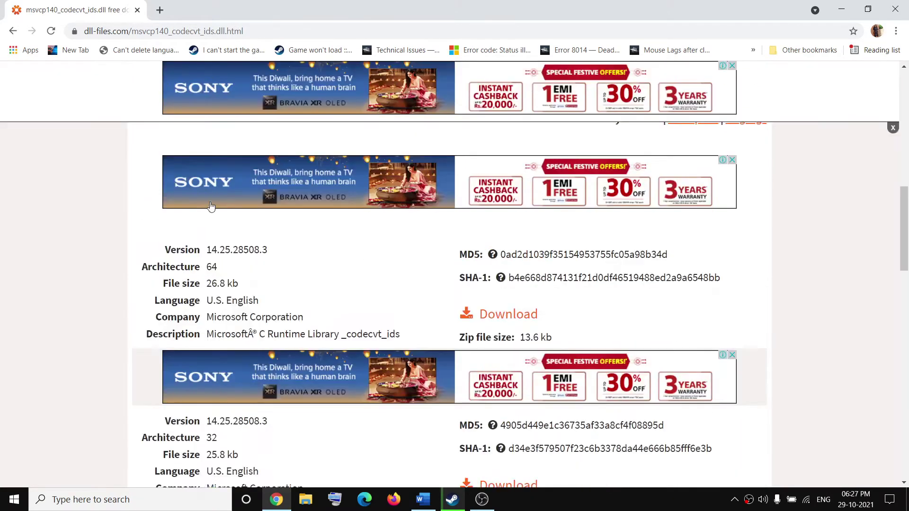
{"action": "scroll", "coordinate": [218, 368], "scroll_direction": "down", "scroll_amount": 1}
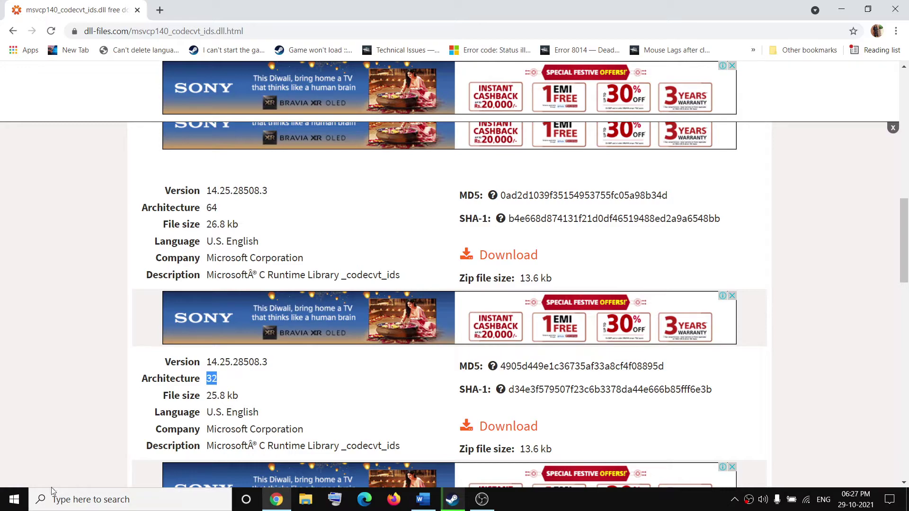
{"action": "left_click", "coordinate": [14, 499]}
{"action": "key", "text": "Escape"}
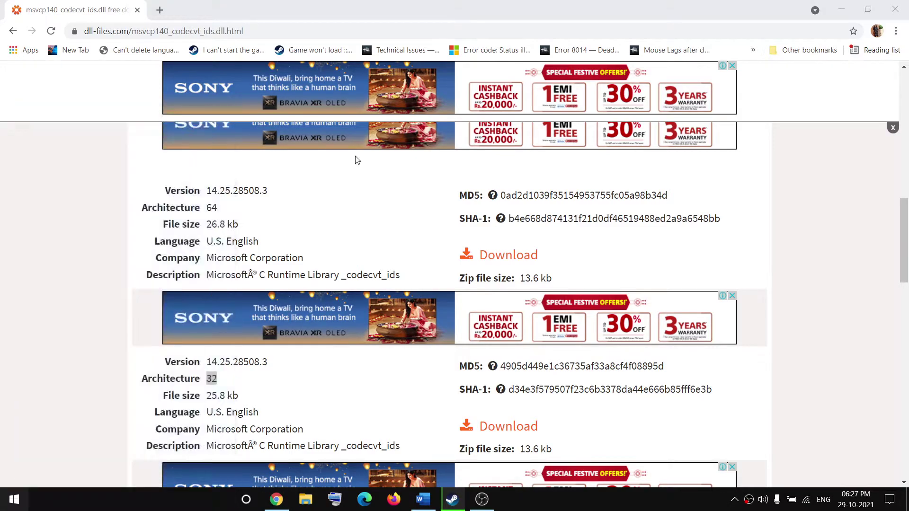
{"action": "key", "text": "super+i"}
{"action": "left_click", "coordinate": [120, 183]}
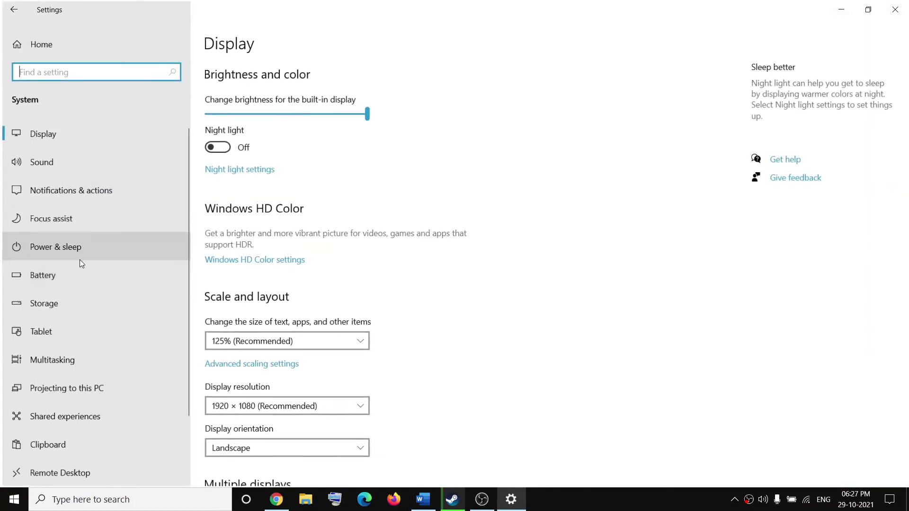
{"action": "scroll", "coordinate": [81, 331], "scroll_direction": "down", "scroll_amount": 2}
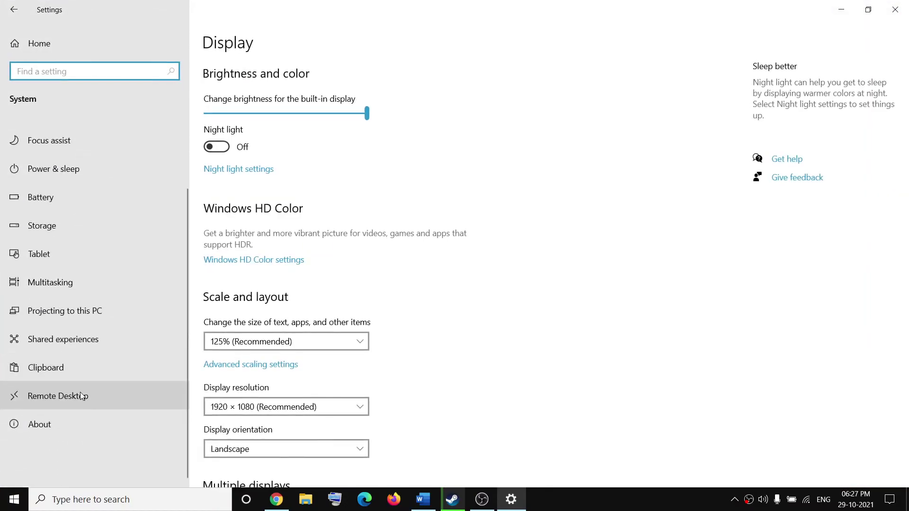
{"action": "left_click", "coordinate": [63, 435]}
{"action": "double_click", "coordinate": [276, 241]}
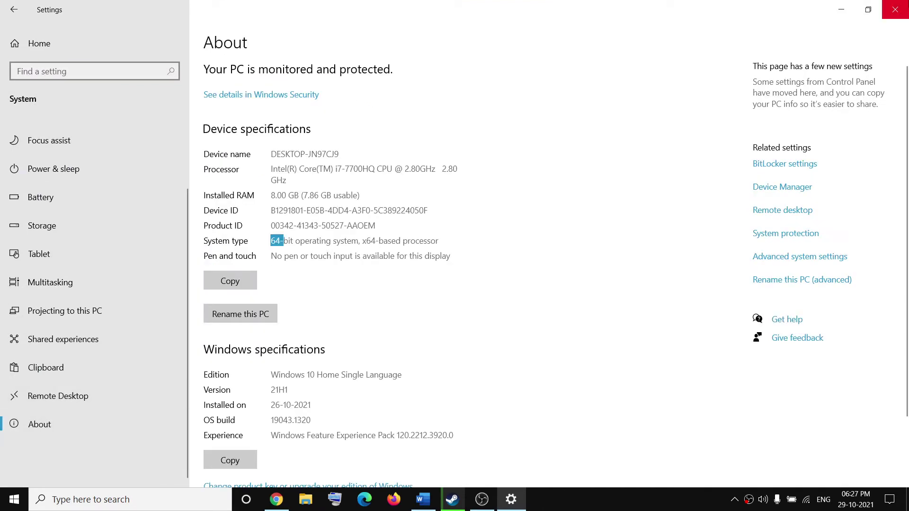
{"action": "left_click", "coordinate": [895, 9]}
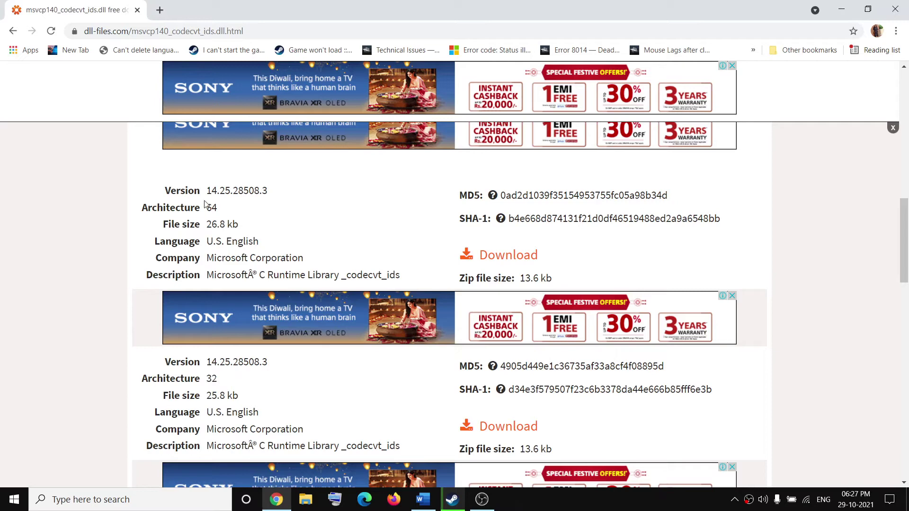
Download the 64-bit msvcp140_codecvt_ids.dll zip and open its download-bar options.
{"action": "left_click", "coordinate": [511, 255]}
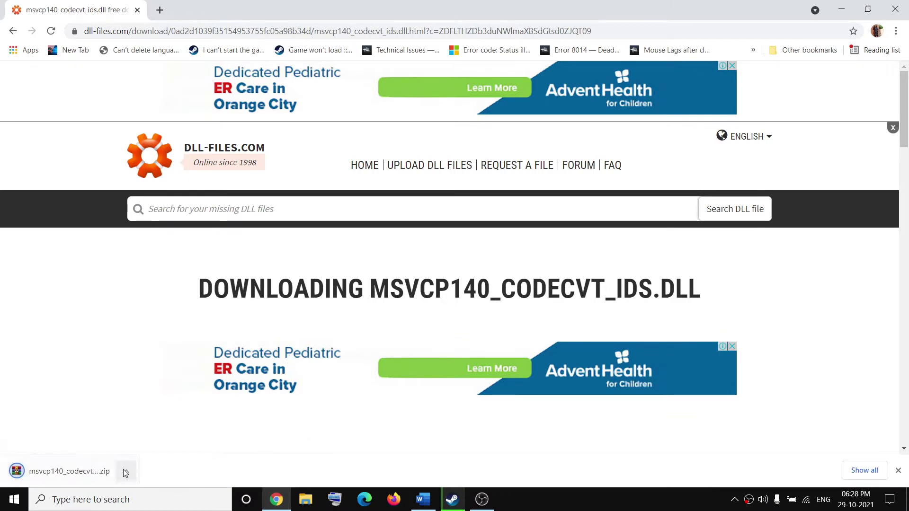
{"action": "left_click", "coordinate": [125, 473]}
Extract the downloaded zip into a msvcp140_codecvt_ids folder and open that folder.
{"action": "left_click", "coordinate": [147, 433]}
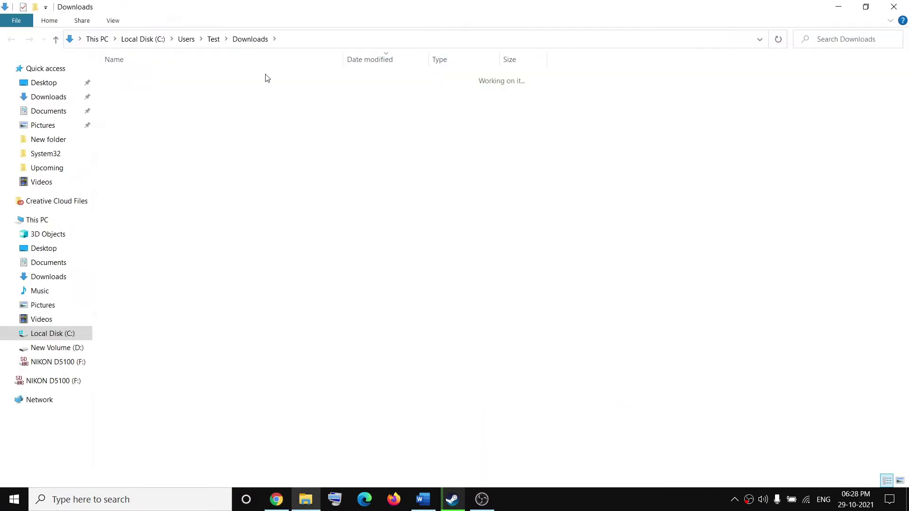
{"action": "right_click", "coordinate": [174, 90]}
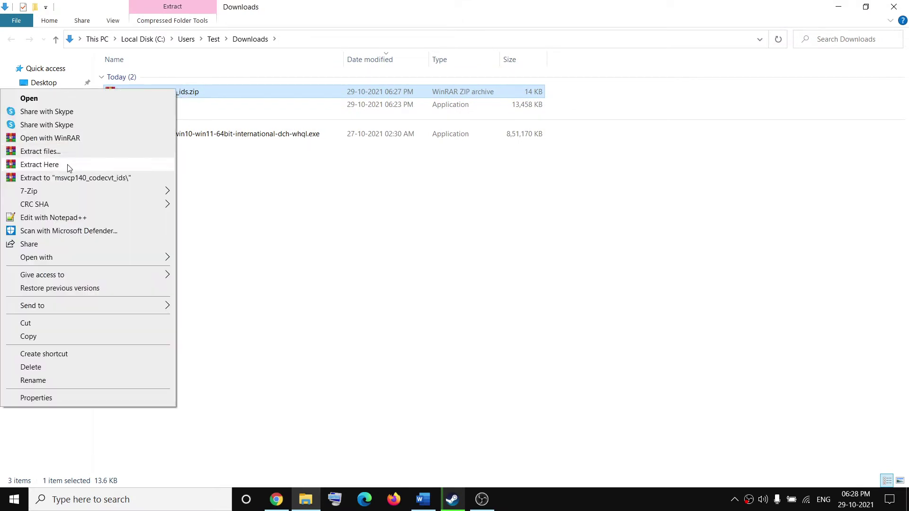
{"action": "left_click", "coordinate": [66, 179]}
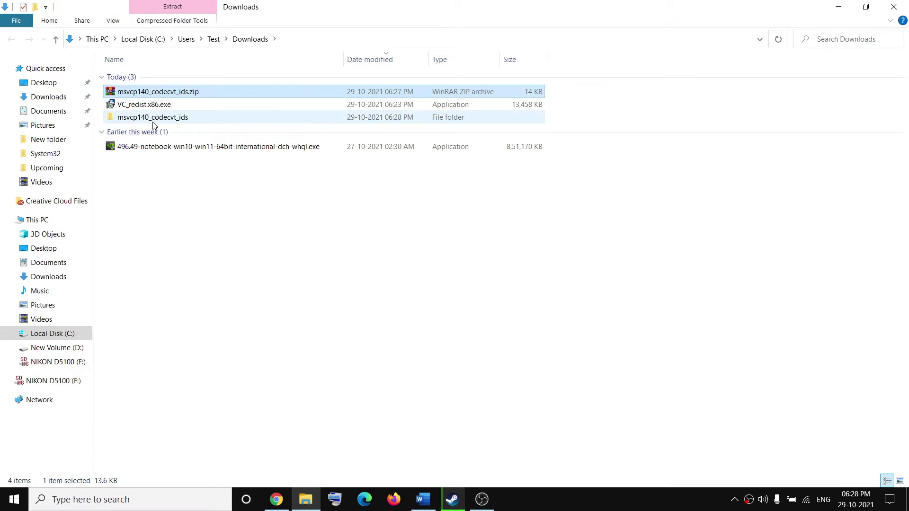
{"action": "left_click", "coordinate": [175, 119]}
{"action": "double_click", "coordinate": [173, 118]}
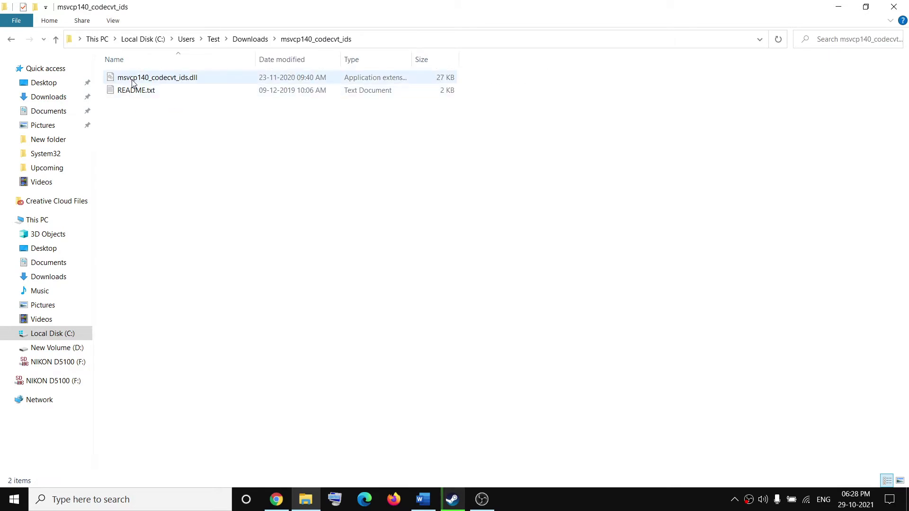
Copy msvcp140_codecvt_ids.dll and browse to C:\Windows\System32.
{"action": "left_click", "coordinate": [185, 78]}
{"action": "right_click", "coordinate": [183, 83]}
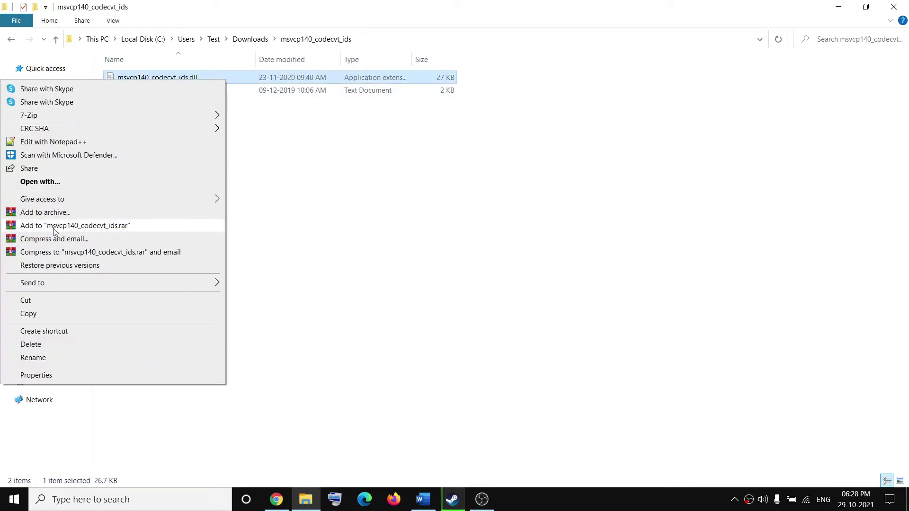
{"action": "left_click", "coordinate": [29, 313]}
{"action": "left_click", "coordinate": [39, 220]}
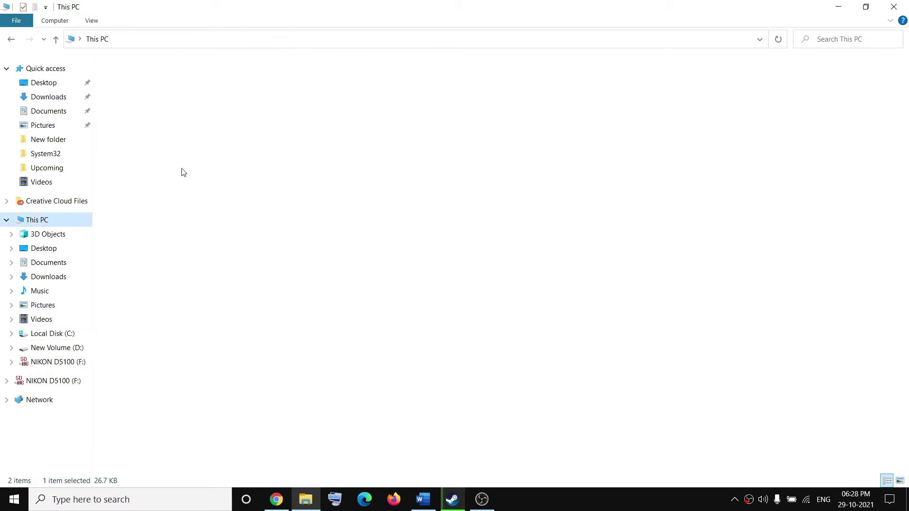
{"action": "double_click", "coordinate": [170, 178]}
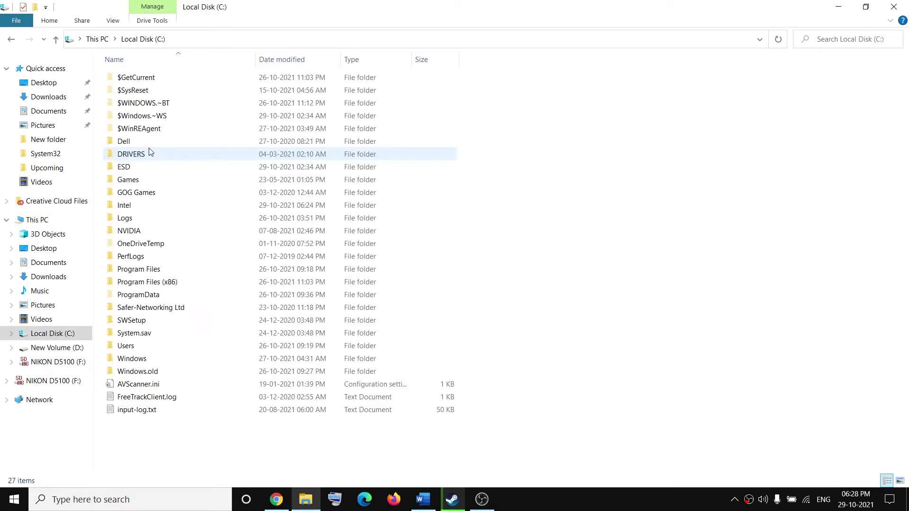
{"action": "left_click", "coordinate": [136, 360]}
{"action": "double_click", "coordinate": [147, 361]}
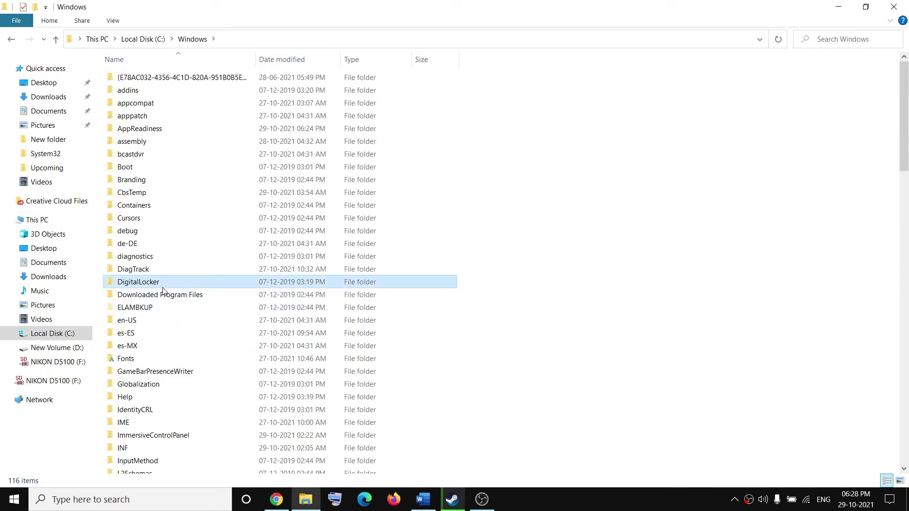
{"action": "scroll", "coordinate": [162, 290], "scroll_direction": "down", "scroll_amount": 17}
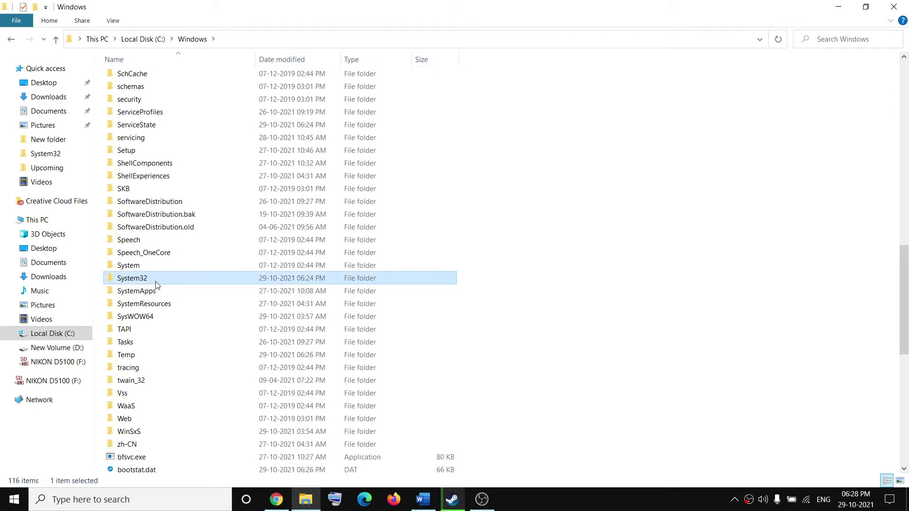
{"action": "double_click", "coordinate": [169, 283]}
Paste the DLL into System32, dismiss the replace-or-skip prompt, and close File Explorer.
{"action": "right_click", "coordinate": [561, 237]}
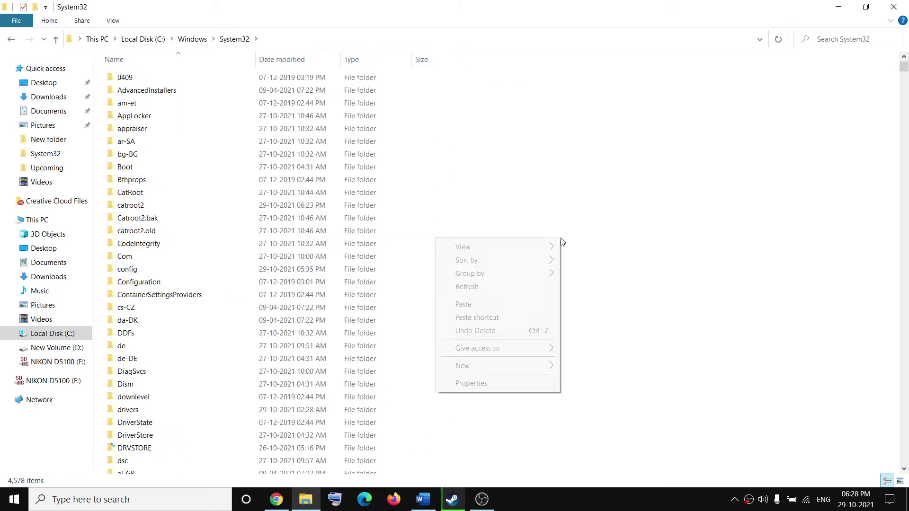
{"action": "left_click", "coordinate": [492, 305]}
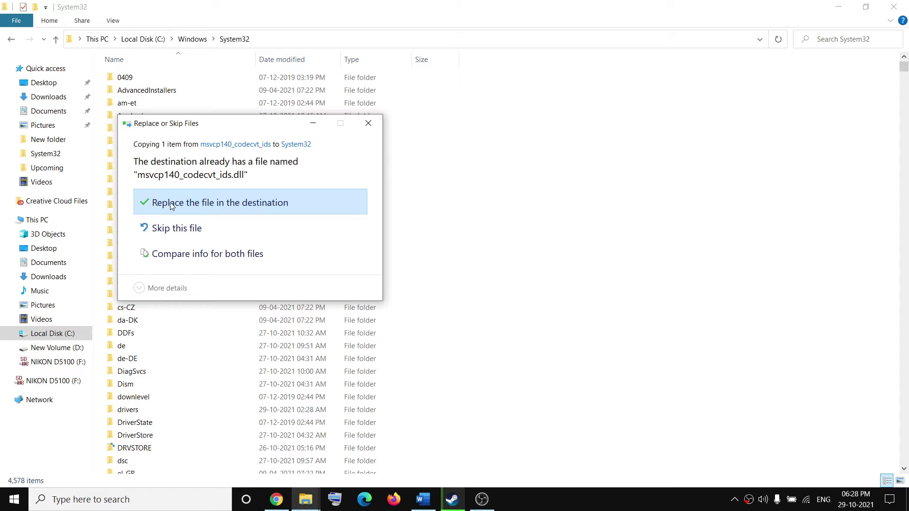
{"action": "left_click", "coordinate": [370, 124]}
{"action": "left_click", "coordinate": [893, 7]}
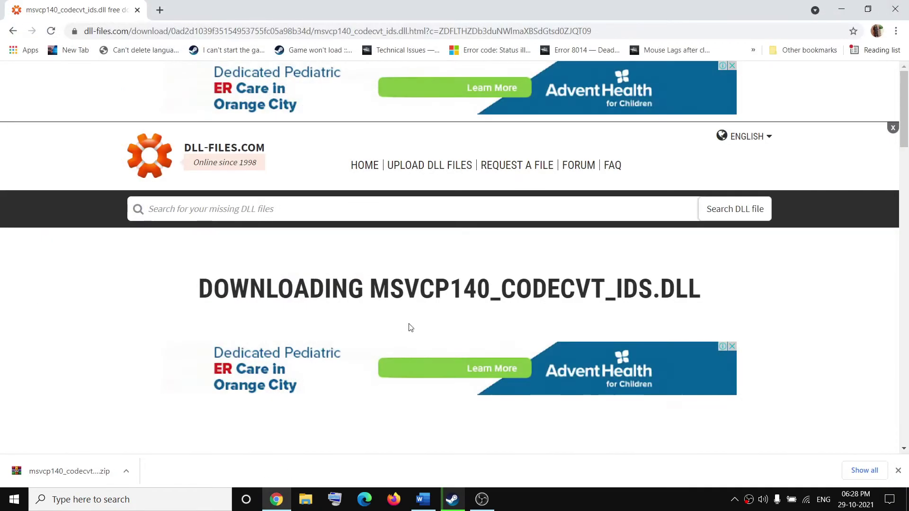
Return to the guide in Word and select the Microsoft Docs link in Step 2.
{"action": "left_click", "coordinate": [423, 499]}
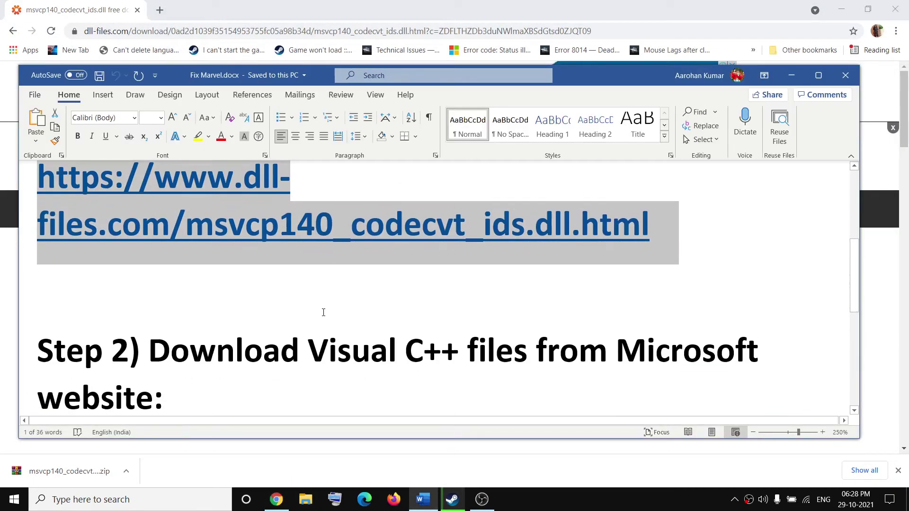
{"action": "scroll", "coordinate": [323, 313], "scroll_direction": "down", "scroll_amount": 4}
{"action": "scroll", "coordinate": [322, 308], "scroll_direction": "up", "scroll_amount": 3}
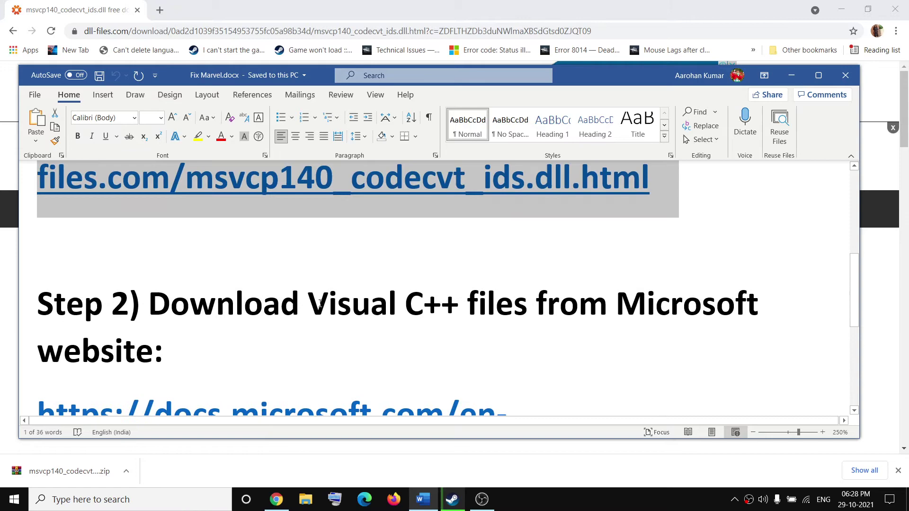
{"action": "left_click_drag", "start_coordinate": [321, 303], "coordinate": [486, 305]}
{"action": "scroll", "coordinate": [395, 338], "scroll_direction": "down", "scroll_amount": 4}
{"action": "scroll", "coordinate": [246, 356], "scroll_direction": "up", "scroll_amount": 1}
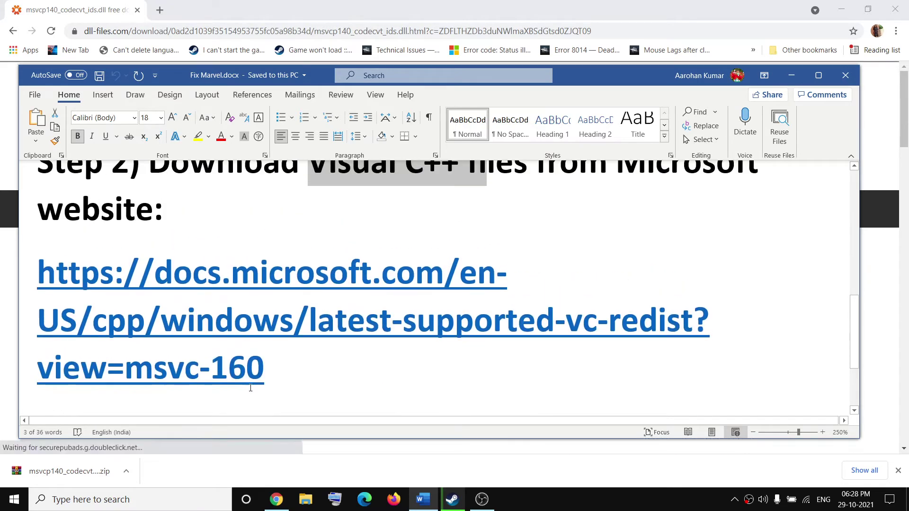
{"action": "left_click_drag", "start_coordinate": [251, 388], "coordinate": [39, 289]}
Load the copied Microsoft Docs link in a new browser tab.
{"action": "left_click", "coordinate": [161, 13]}
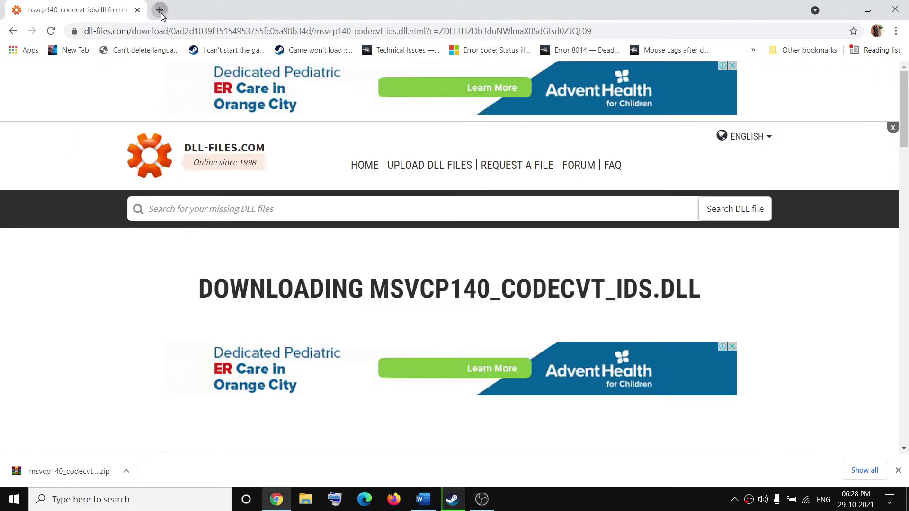
{"action": "left_click", "coordinate": [160, 10]}
{"action": "type", "text": "https://docs.microsoft.com/en-US/cpp/windows/latest-supported-vc-redist?view=msvc-160"}
{"action": "key", "text": "Return"}
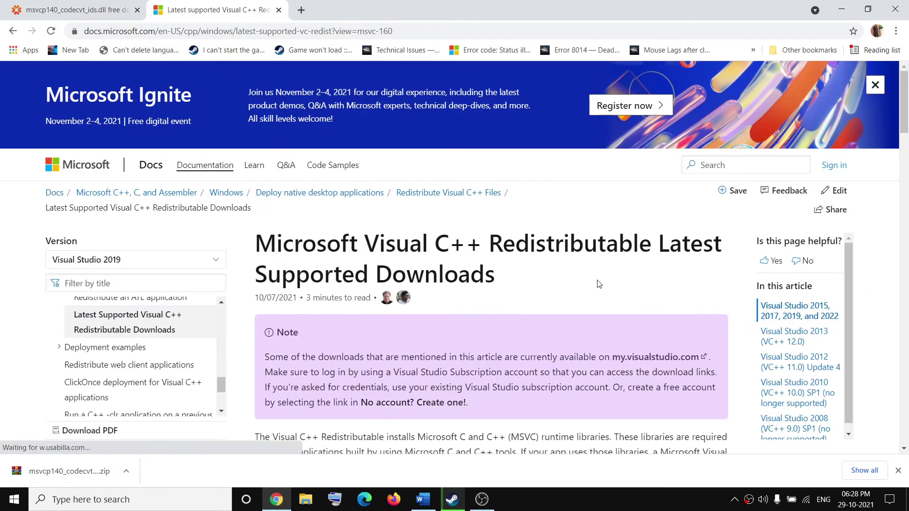
Find the Visual Studio 2015–2022 table and download the X64 redistributable installer.
{"action": "scroll", "coordinate": [597, 284], "scroll_direction": "down", "scroll_amount": 5}
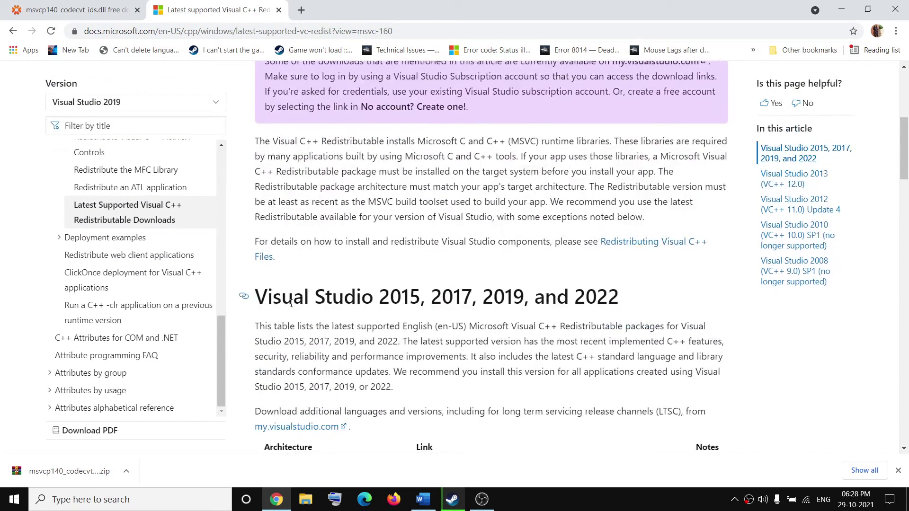
{"action": "left_click_drag", "start_coordinate": [291, 304], "coordinate": [621, 296]}
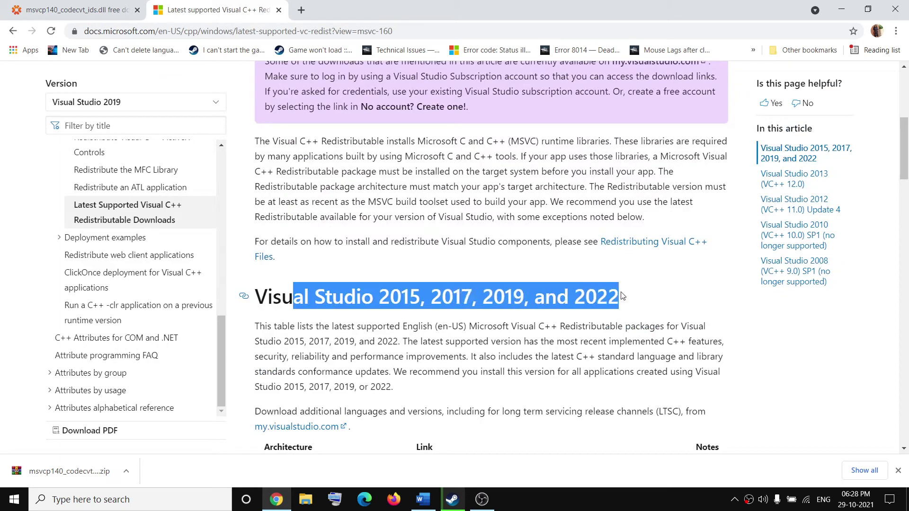
{"action": "scroll", "coordinate": [521, 308], "scroll_direction": "down", "scroll_amount": 3}
{"action": "double_click", "coordinate": [284, 326]}
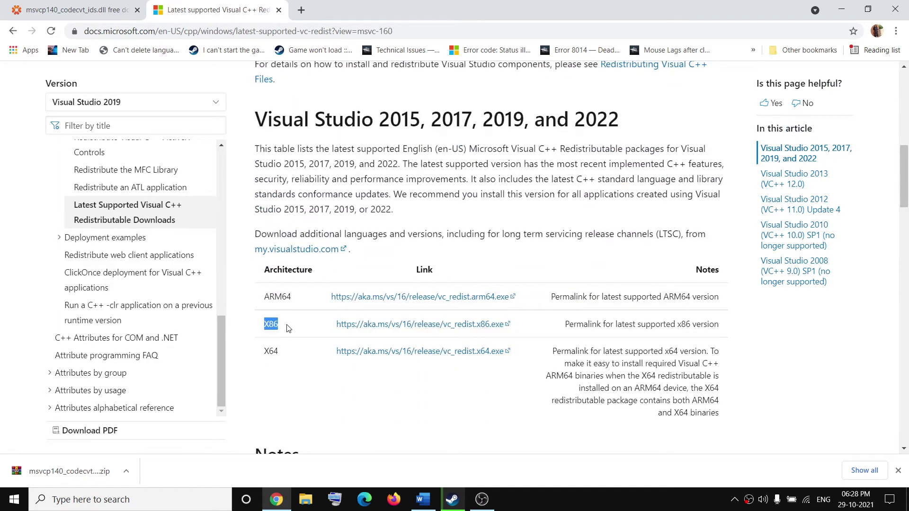
{"action": "double_click", "coordinate": [270, 350]}
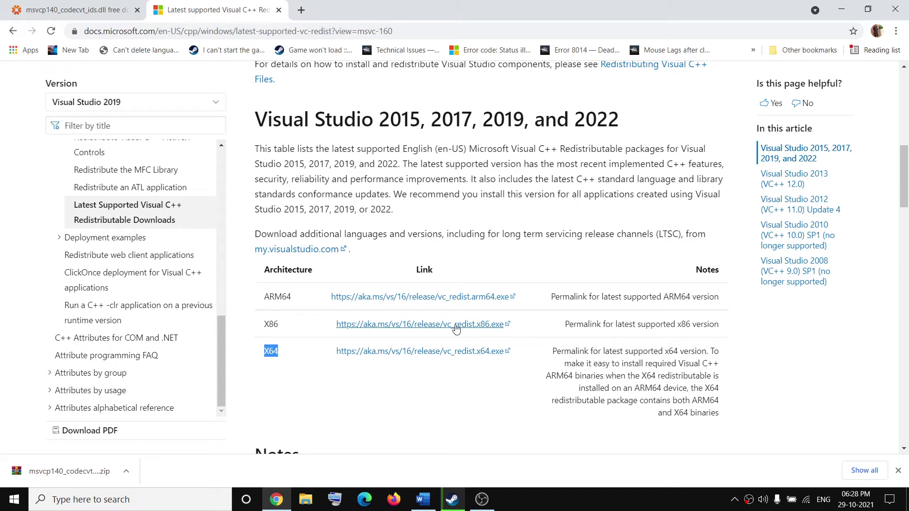
{"action": "left_click", "coordinate": [443, 353]}
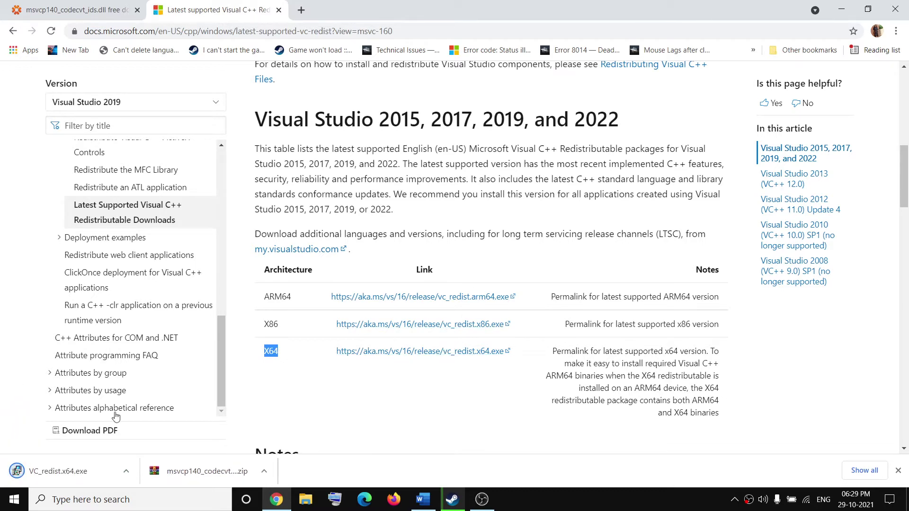
Download the x86 installer, then run both VC_redist installers and start Repair in each.
{"action": "left_click", "coordinate": [410, 329]}
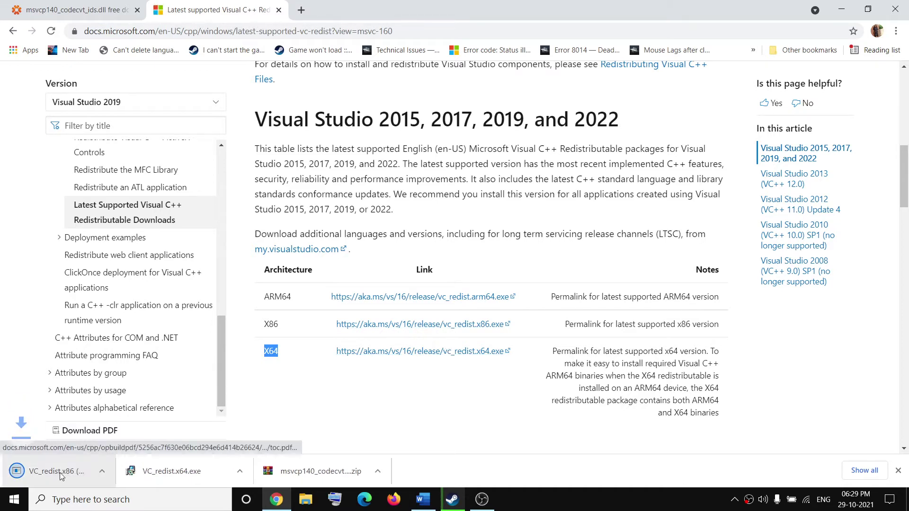
{"action": "left_click", "coordinate": [180, 470]}
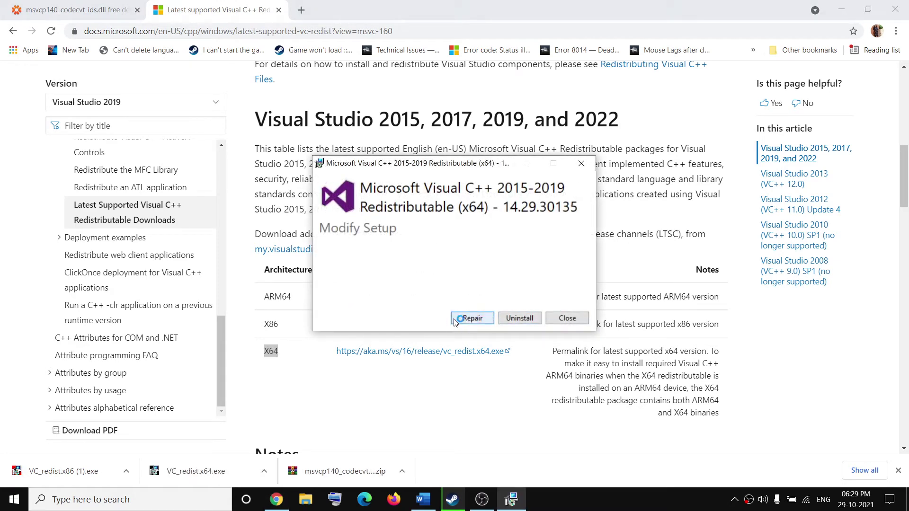
{"action": "left_click", "coordinate": [470, 318]}
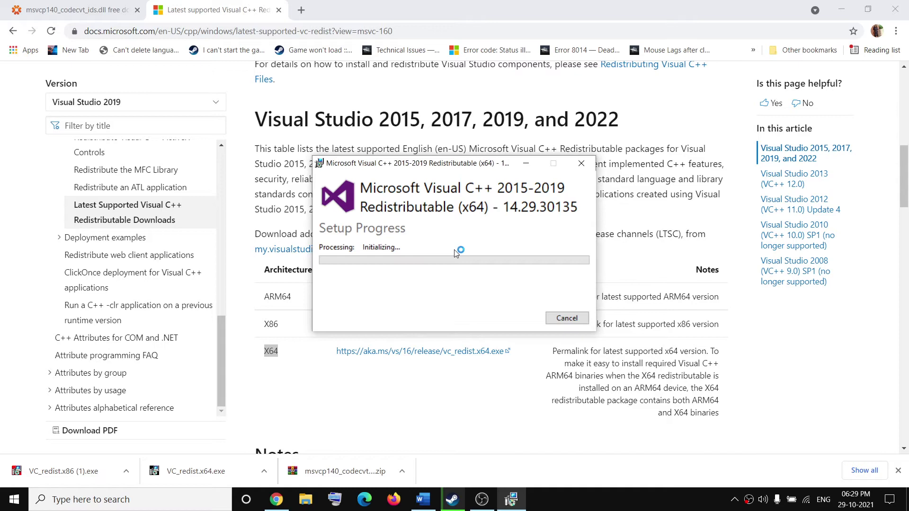
{"action": "left_click", "coordinate": [69, 476]}
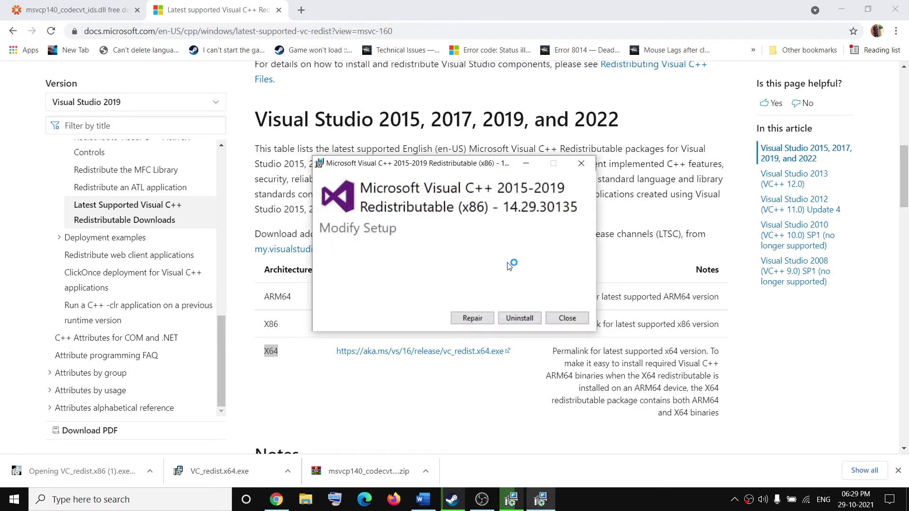
{"action": "left_click", "coordinate": [471, 319]}
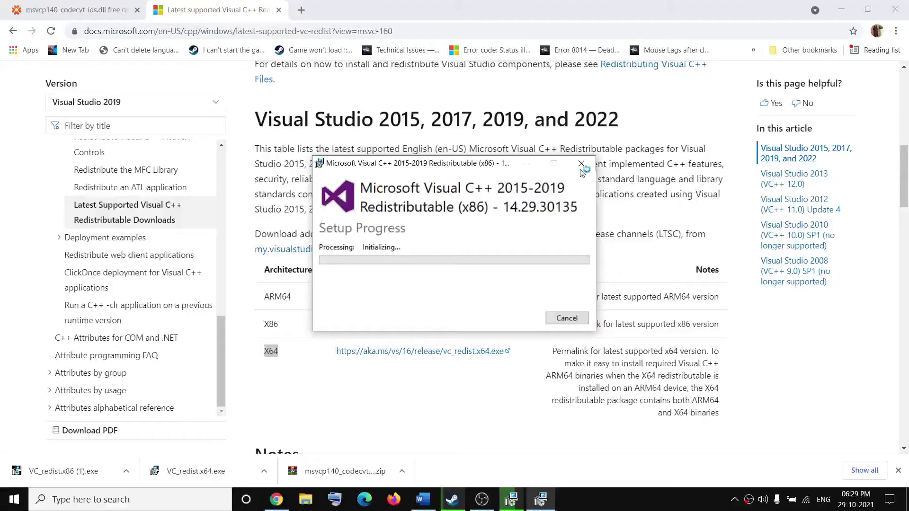
Place the x64 and x86 setup windows side by side and close both after setup succeeds.
{"action": "left_click", "coordinate": [511, 499]}
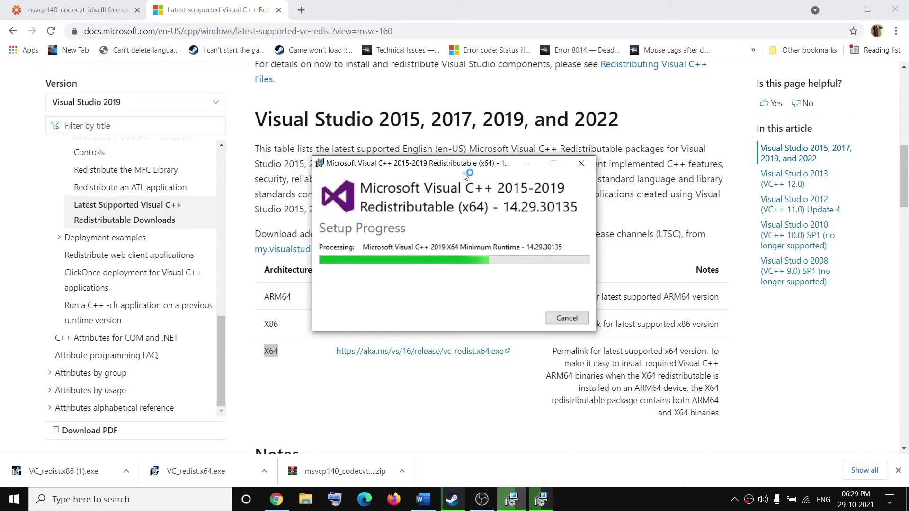
{"action": "left_click_drag", "start_coordinate": [465, 167], "coordinate": [329, 166]}
{"action": "left_click_drag", "start_coordinate": [485, 171], "coordinate": [630, 166]}
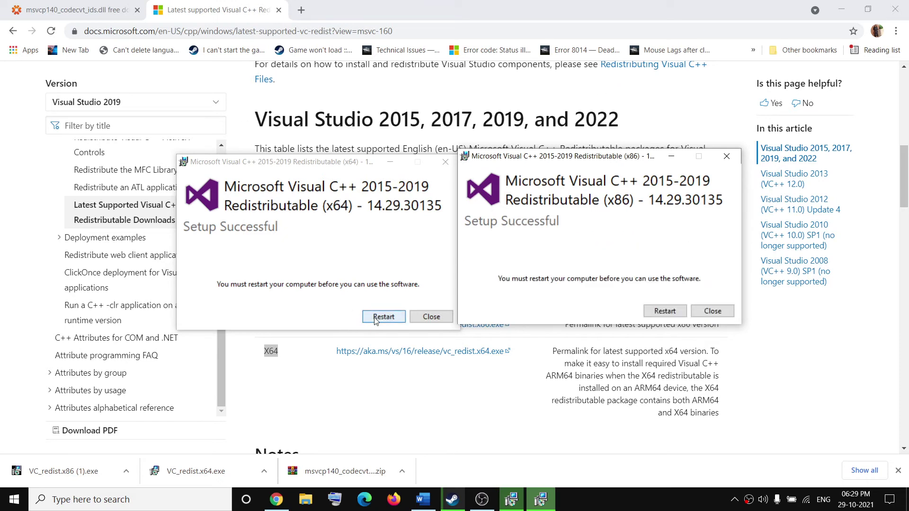
{"action": "left_click", "coordinate": [431, 317]}
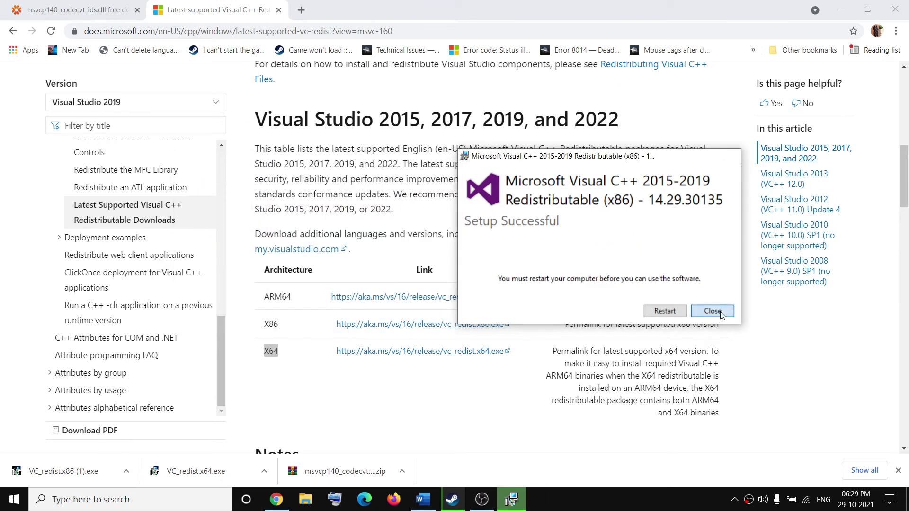
{"action": "left_click", "coordinate": [711, 311]}
{"action": "left_click", "coordinate": [452, 499]}
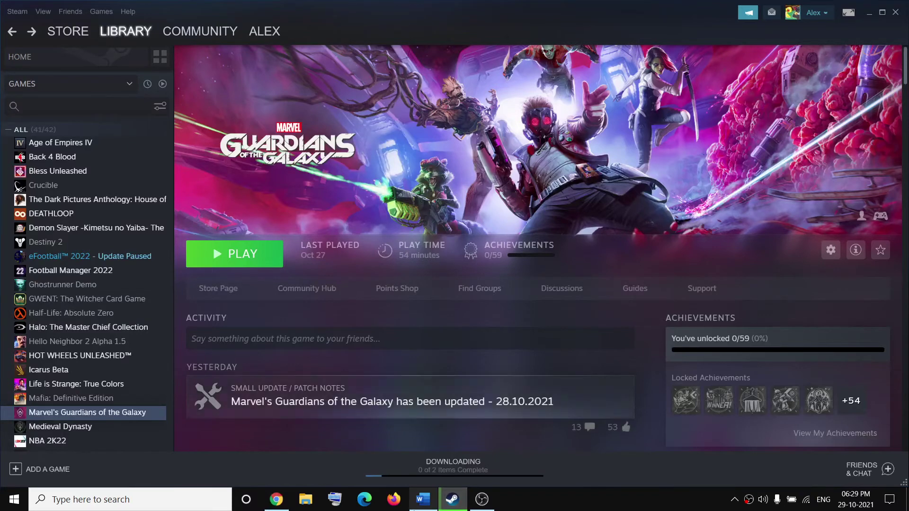
{"action": "mouse_move", "coordinate": [421, 509]}
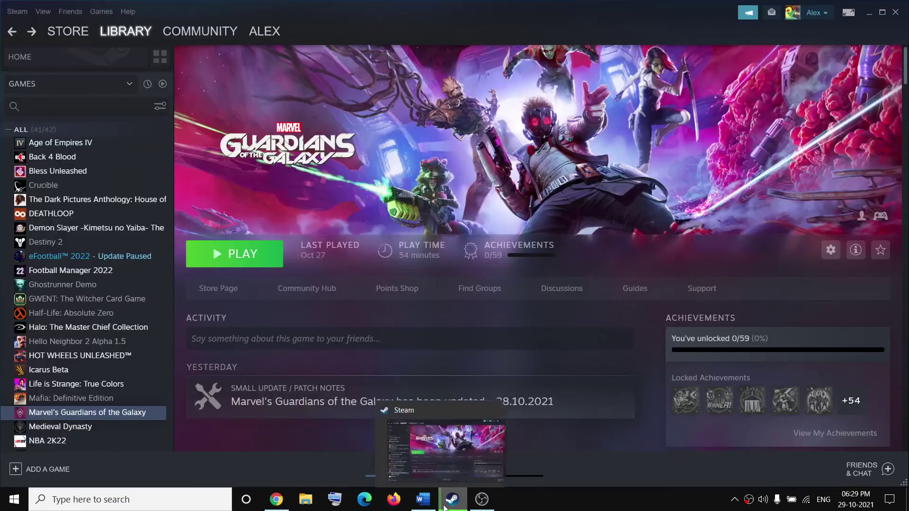
{"action": "left_click", "coordinate": [422, 498]}
{"action": "scroll", "coordinate": [451, 323], "scroll_direction": "down", "scroll_amount": 3}
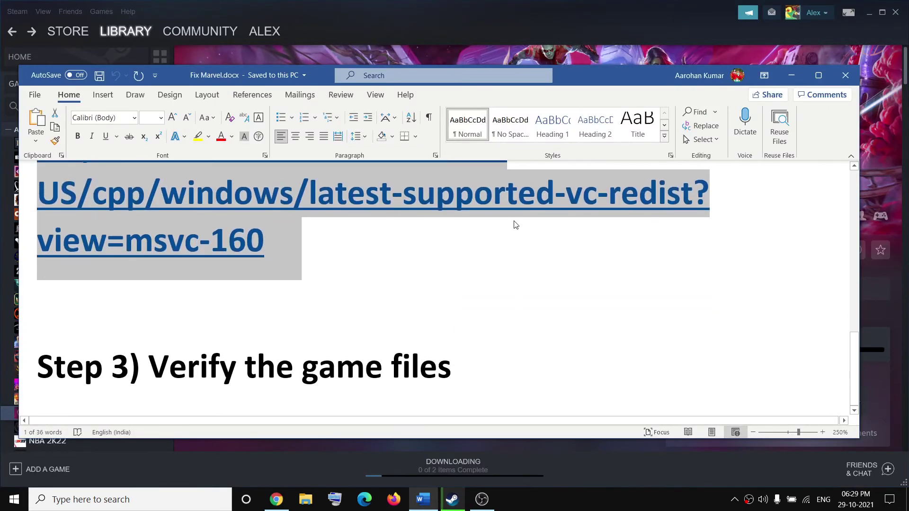
{"action": "left_click", "coordinate": [792, 75]}
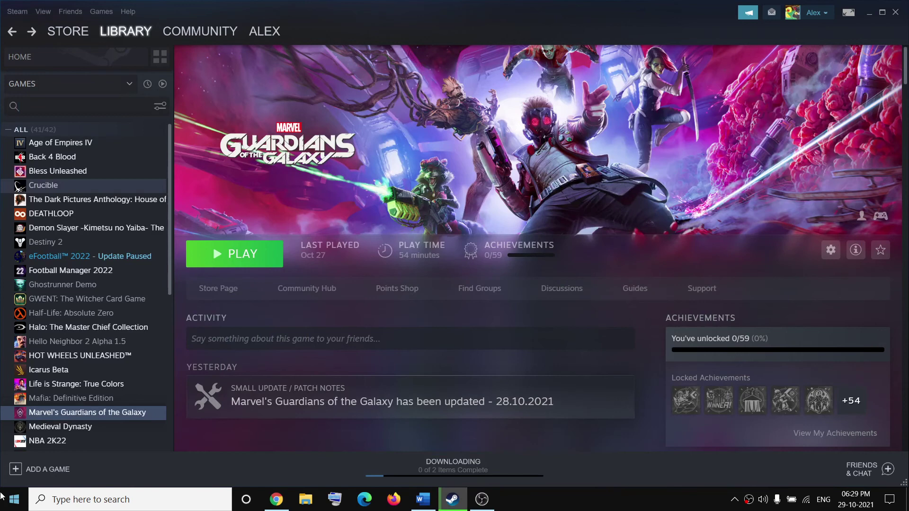
{"action": "right_click", "coordinate": [71, 413]}
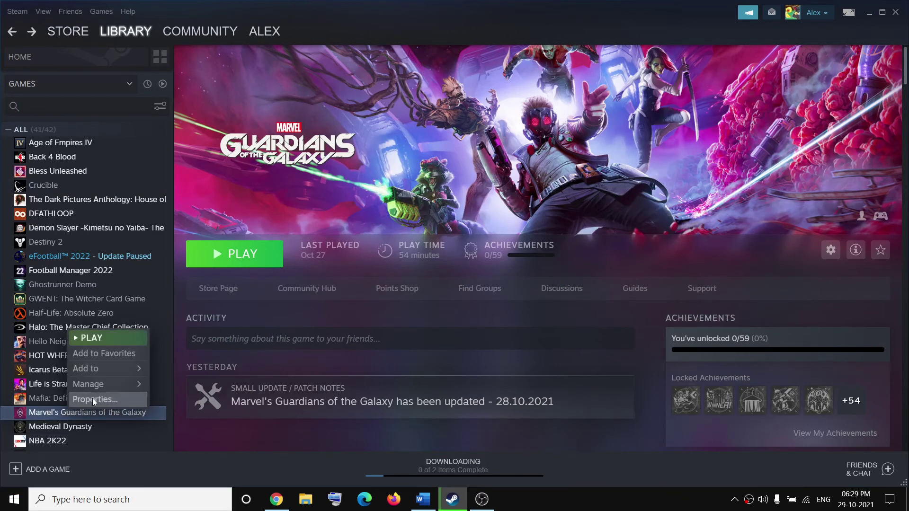
{"action": "left_click", "coordinate": [107, 399]}
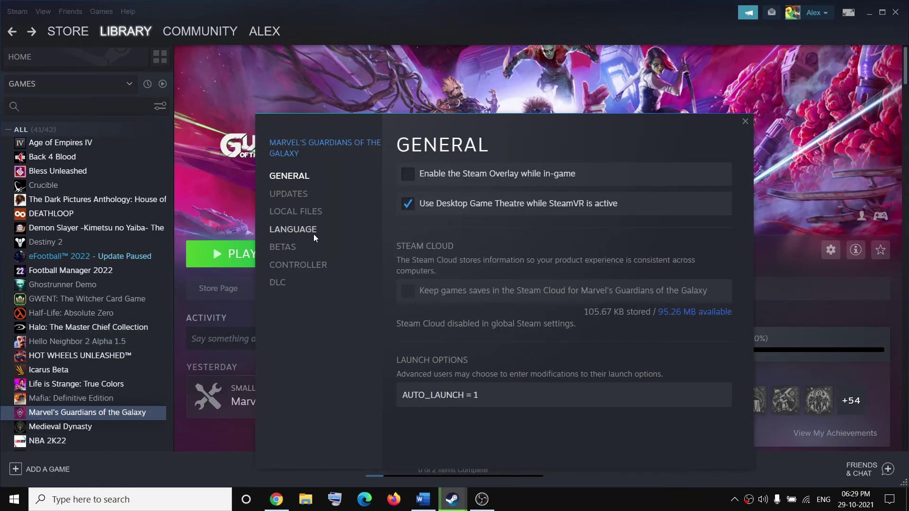
{"action": "left_click", "coordinate": [265, 215]}
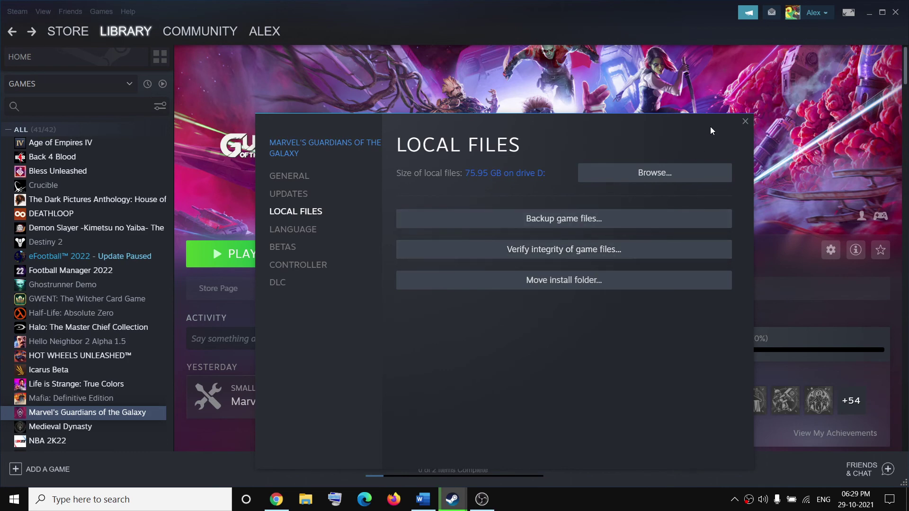
{"action": "left_click", "coordinate": [744, 122]}
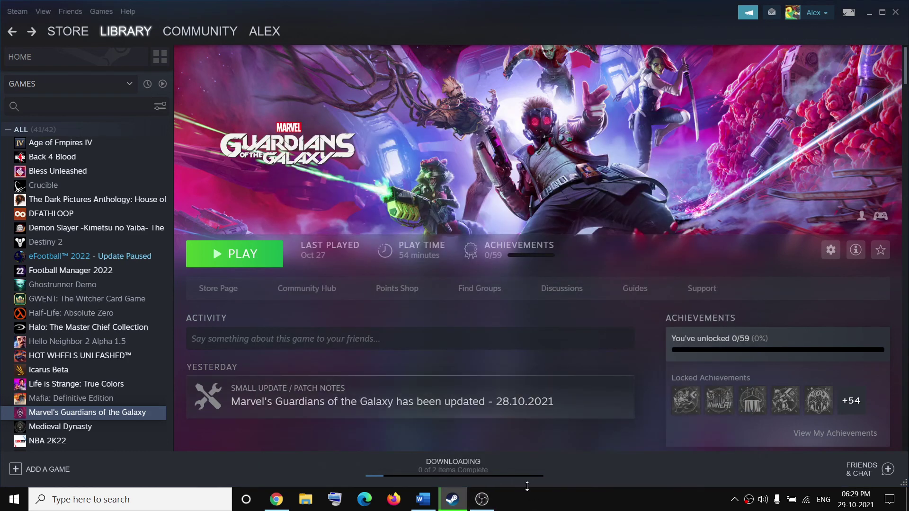
{"action": "left_click", "coordinate": [423, 499]}
{"action": "scroll", "coordinate": [408, 256], "scroll_direction": "up", "scroll_amount": 15}
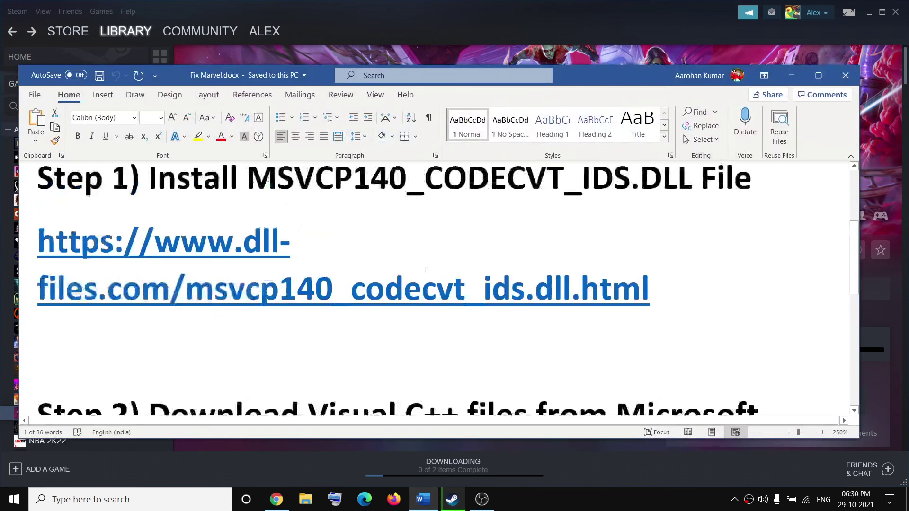
{"action": "left_click", "coordinate": [791, 75]}
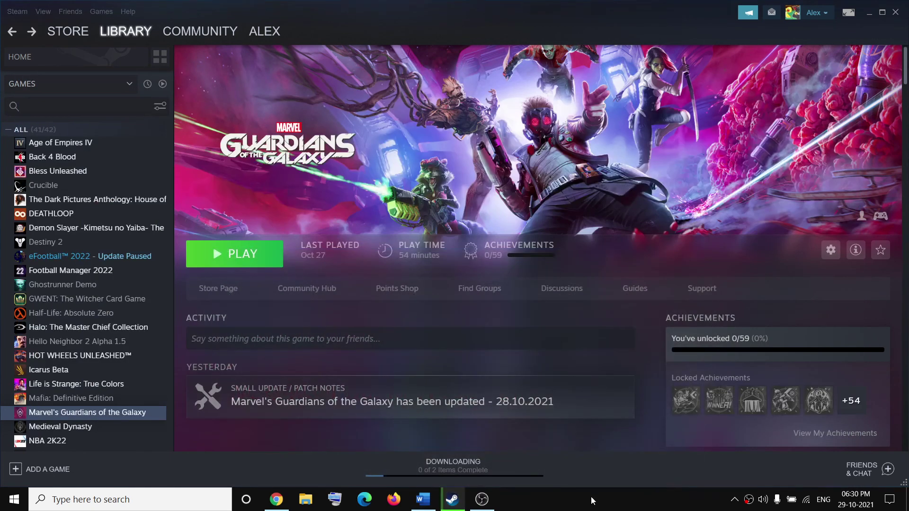